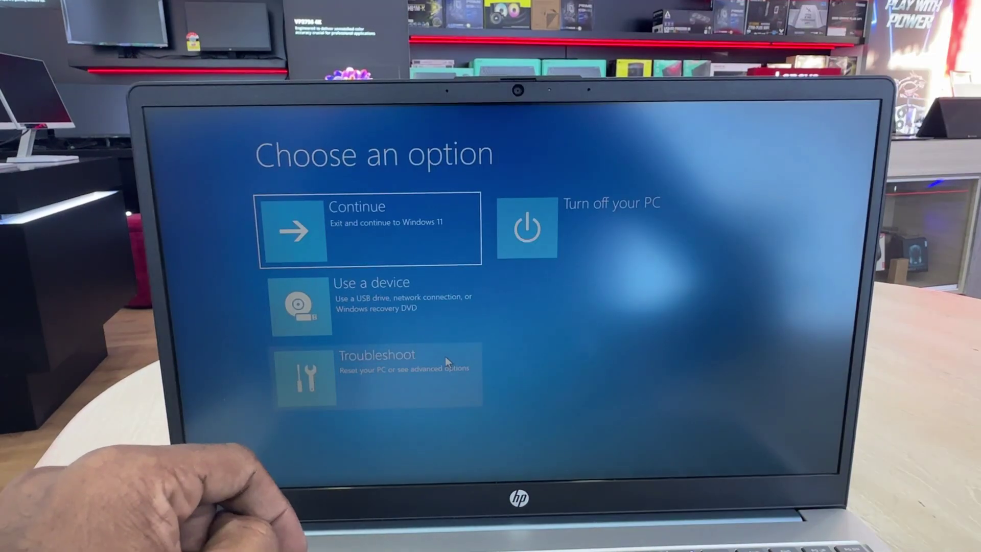
Go to Troubleshoot from the Choose an option screen
{"action": "left_click", "coordinate": [426, 371]}
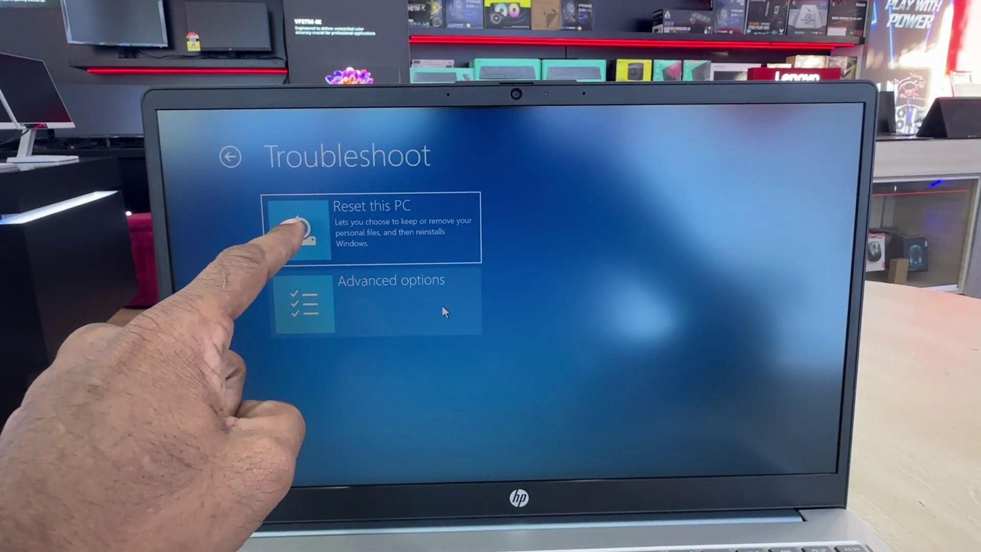
Start Reset this PC and choose Local reinstall from this device
{"action": "left_click", "coordinate": [452, 237]}
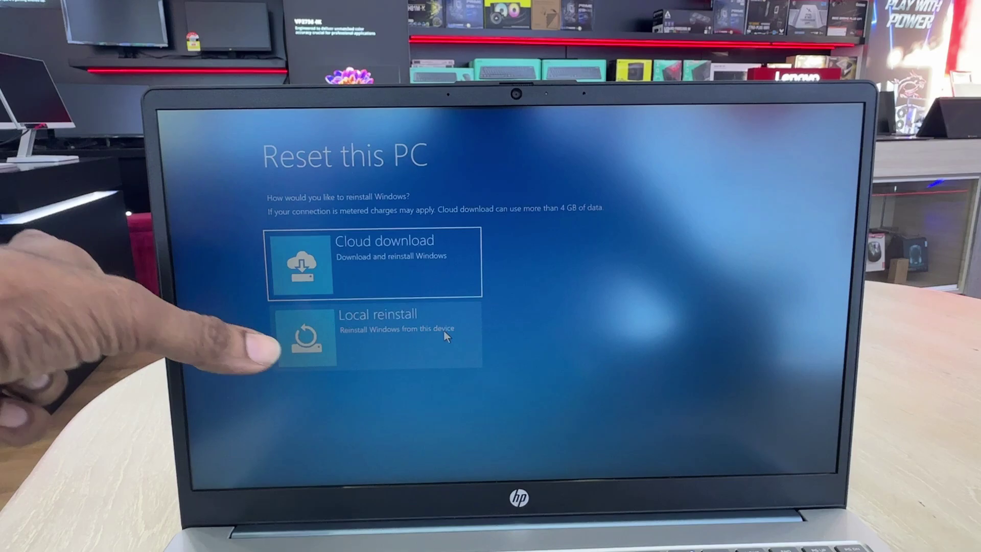
{"action": "left_click", "coordinate": [434, 334]}
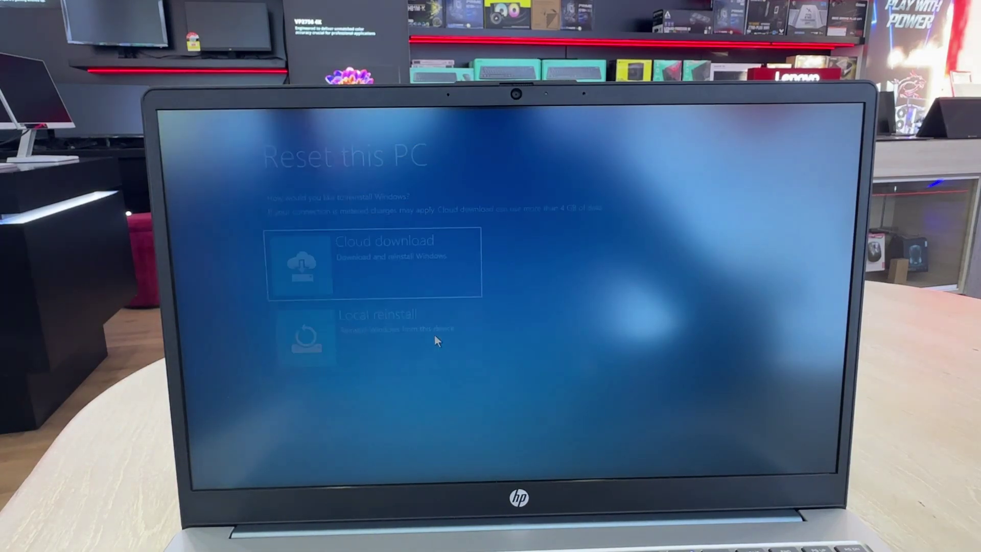